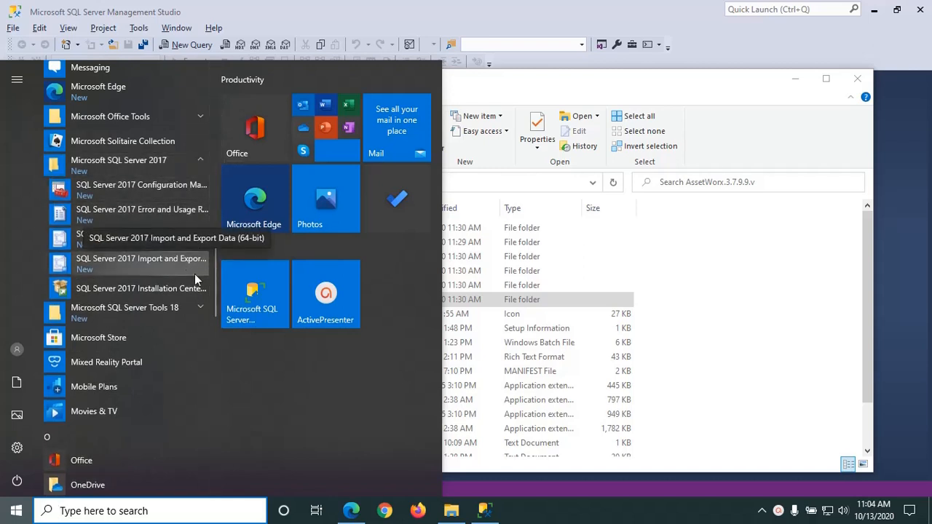
# Step: Bring SQL Server Management Studio, with the AssetWorx database tree, in front of the Start menu
pyautogui.click(485, 512)
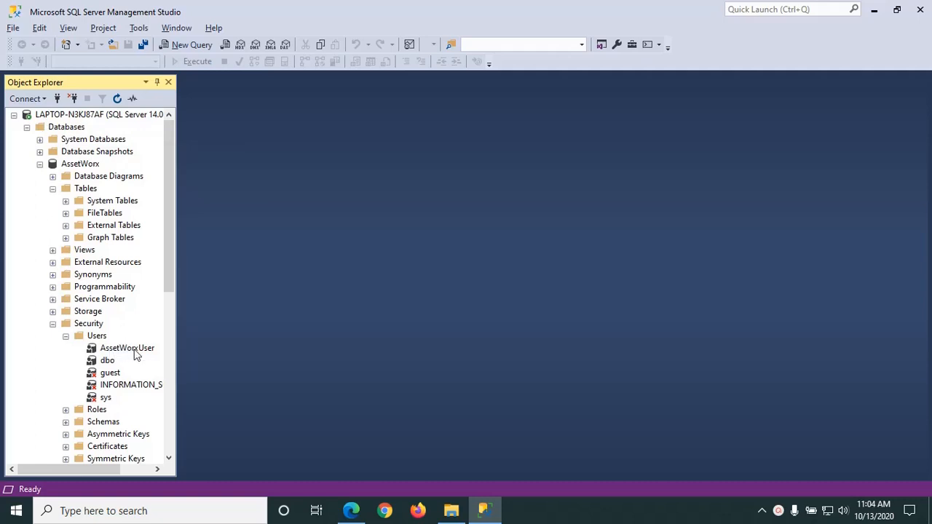
# Step: Widen the Object Explorer so database names aren't cut off, and show the AssetWorx.3.7.9.9.v folder
pyautogui.moveTo(177, 348); pyautogui.dragTo(234, 368)
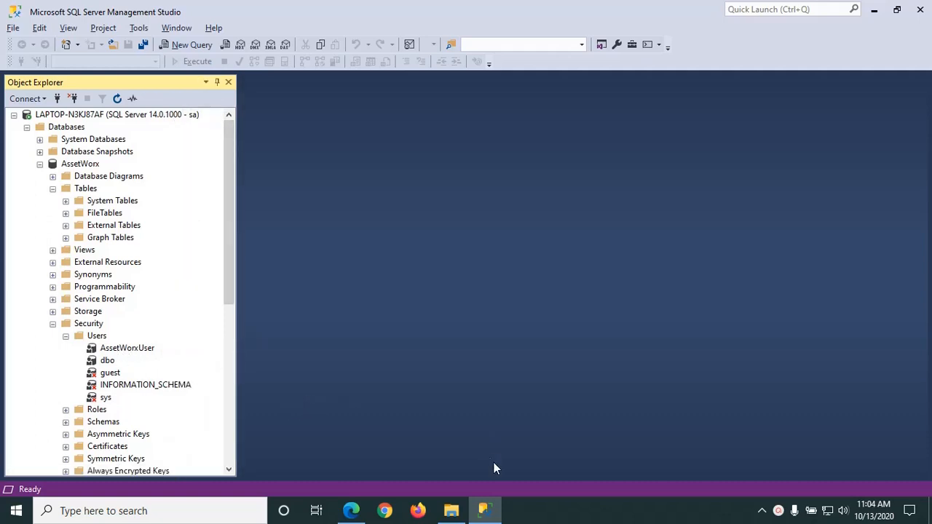
pyautogui.click(452, 512)
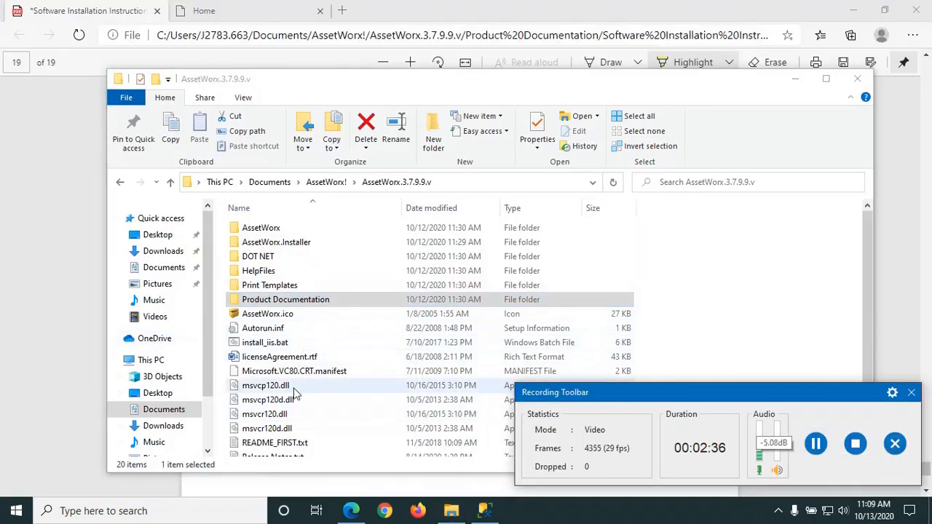
# Step: Run Setup.exe from the AssetWorx.3.7.9.9.v folder as administrator
pyautogui.scroll(-2, 284, 397)
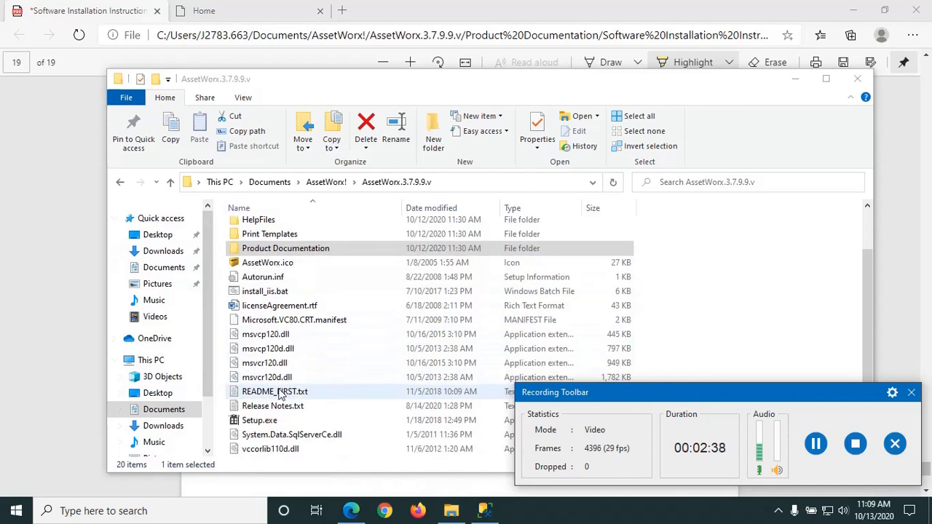
pyautogui.click(259, 422)
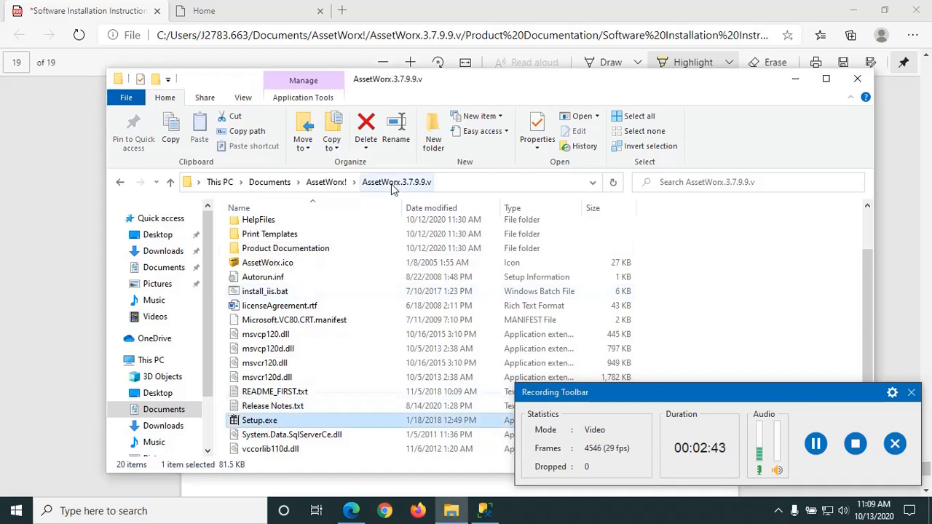
pyautogui.rightClick(254, 421)
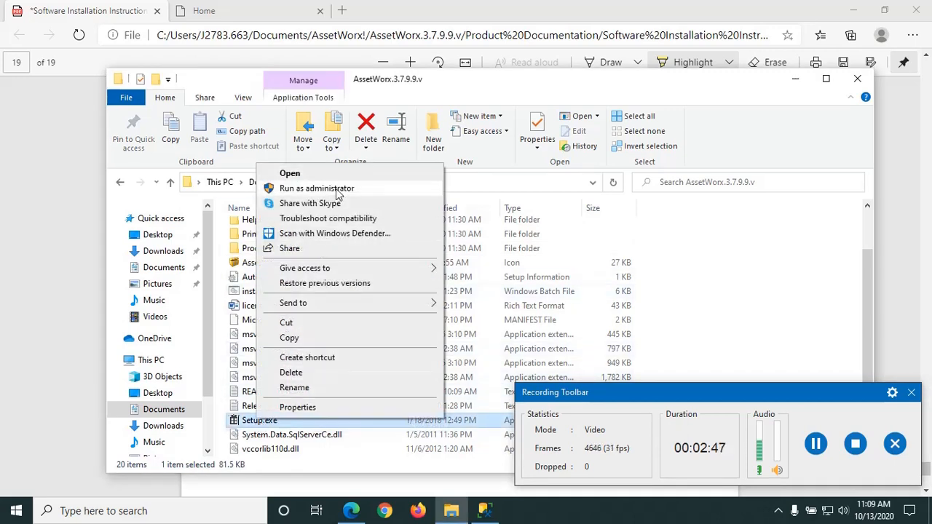
pyautogui.click(340, 190)
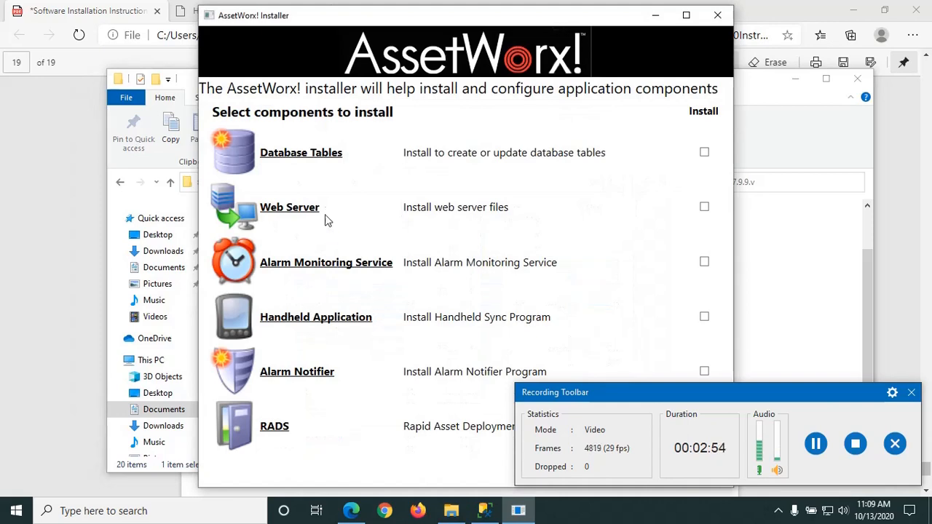
# Step: Select the Database Tables component and advance past the license agreement to the License Key page
pyautogui.moveTo(404, 22); pyautogui.dragTo(228, 18)
pyautogui.moveTo(619, 392); pyautogui.dragTo(655, 395)
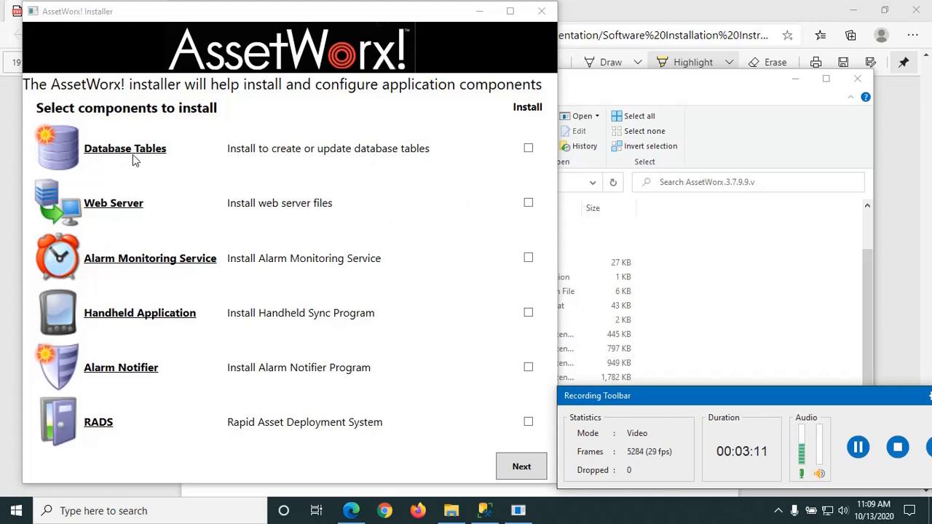
pyautogui.click(528, 149)
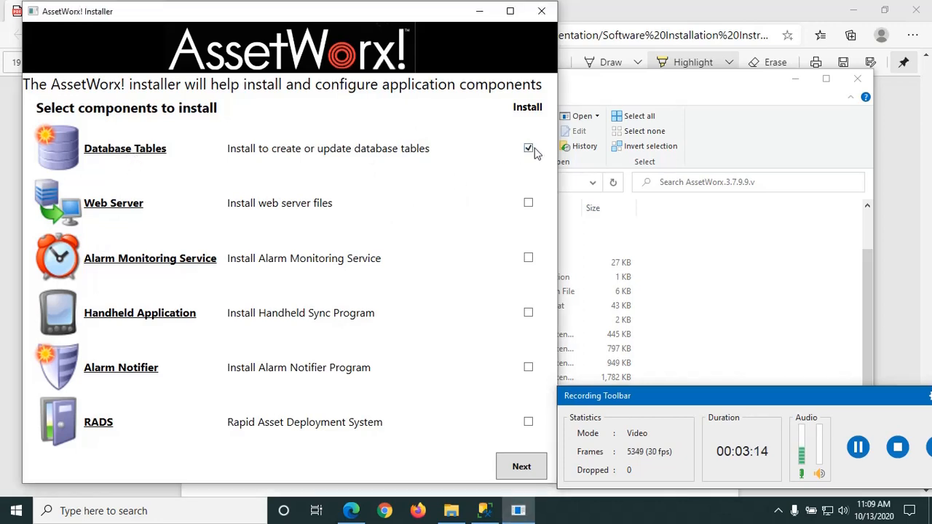
pyautogui.click(521, 468)
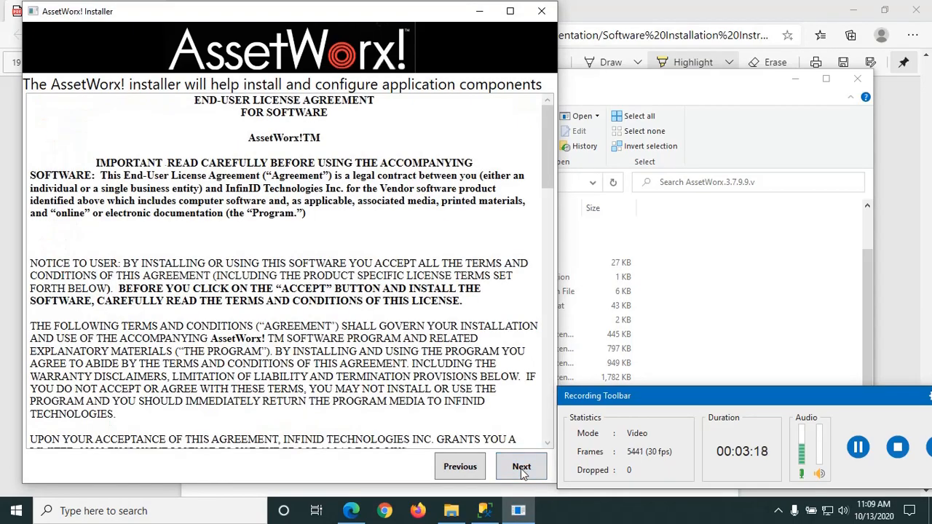
pyautogui.moveTo(546, 140); pyautogui.dragTo(555, 393)
pyautogui.click(522, 468)
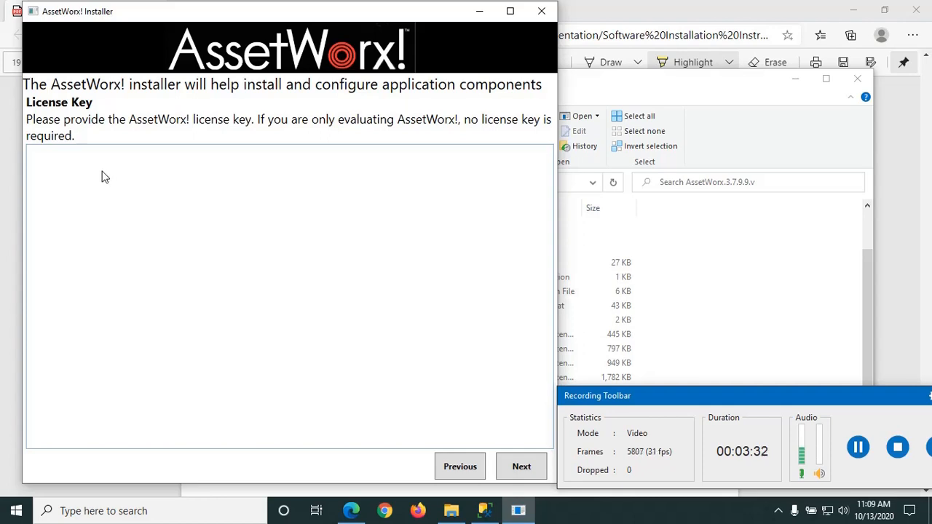
# Step: Keep Database connectivity with SQL Server, then look up the server name in Management Studio
pyautogui.click(857, 447)
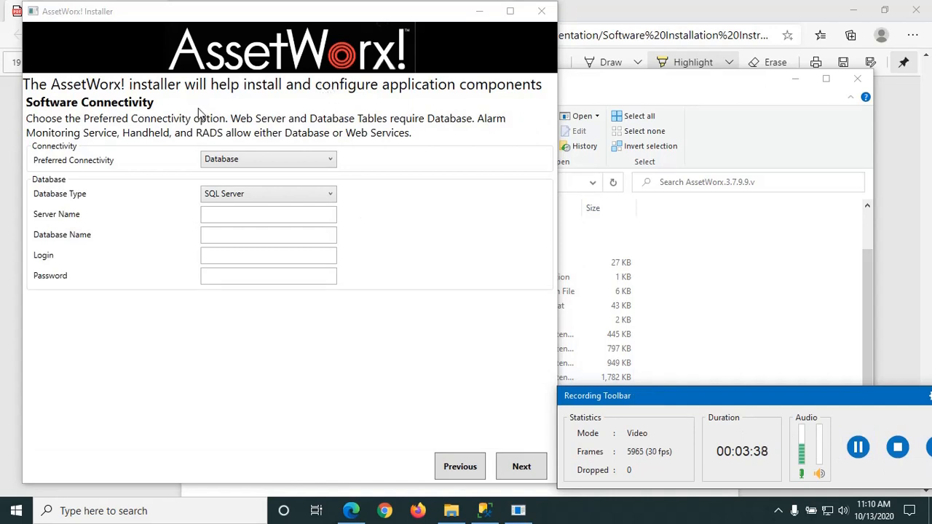
pyautogui.click(287, 157)
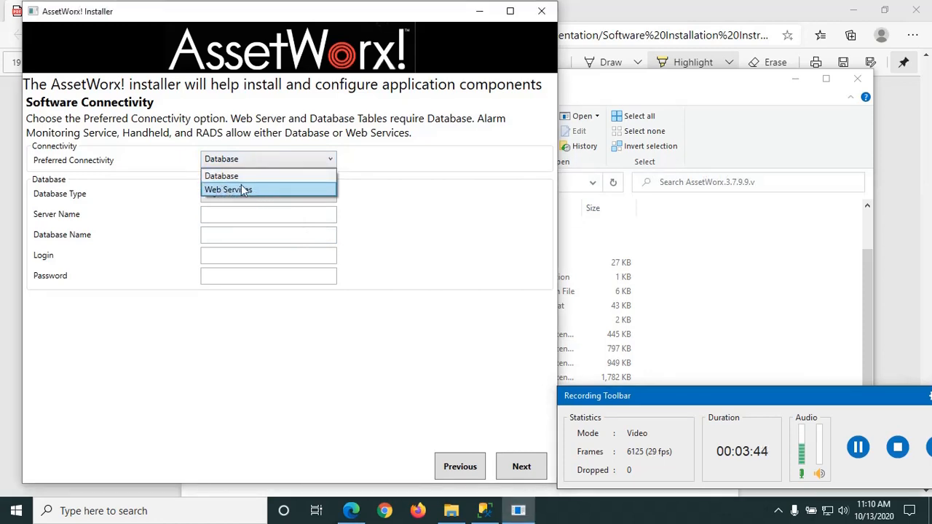
pyautogui.click(236, 176)
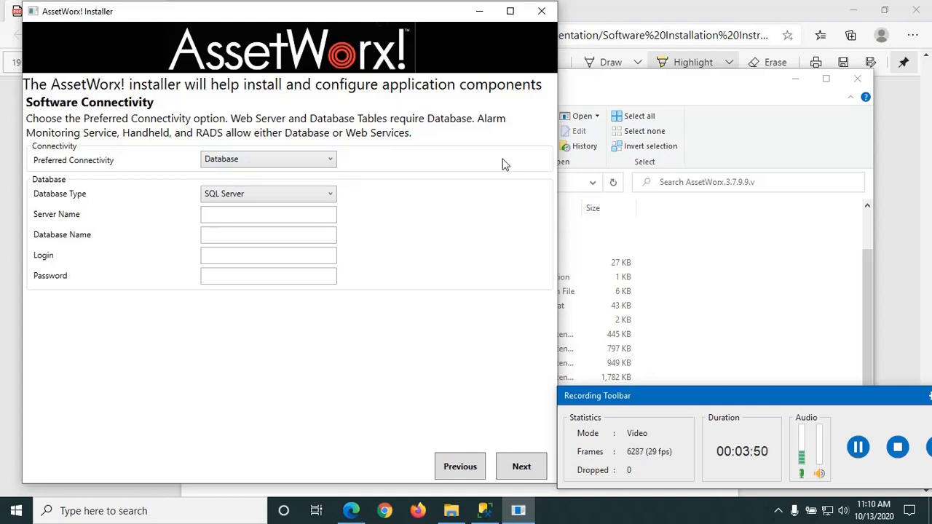
pyautogui.click(305, 195)
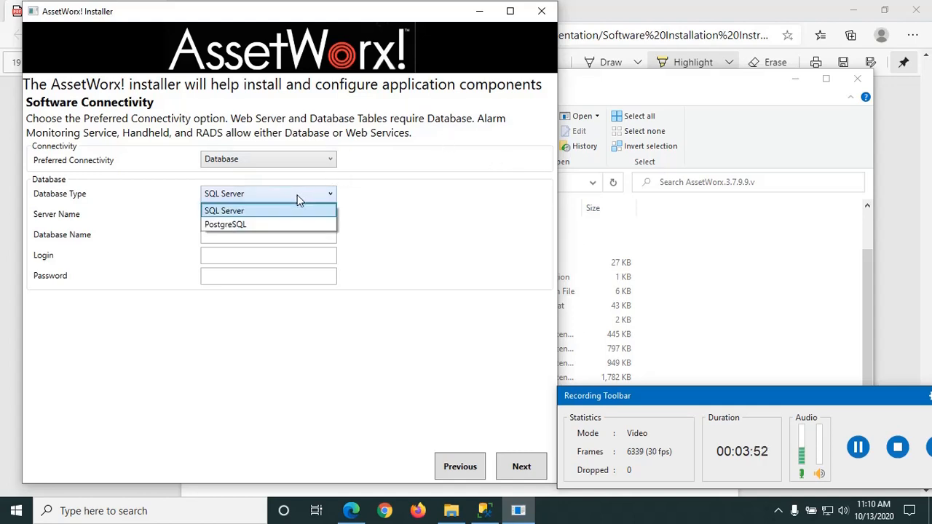
pyautogui.click(262, 213)
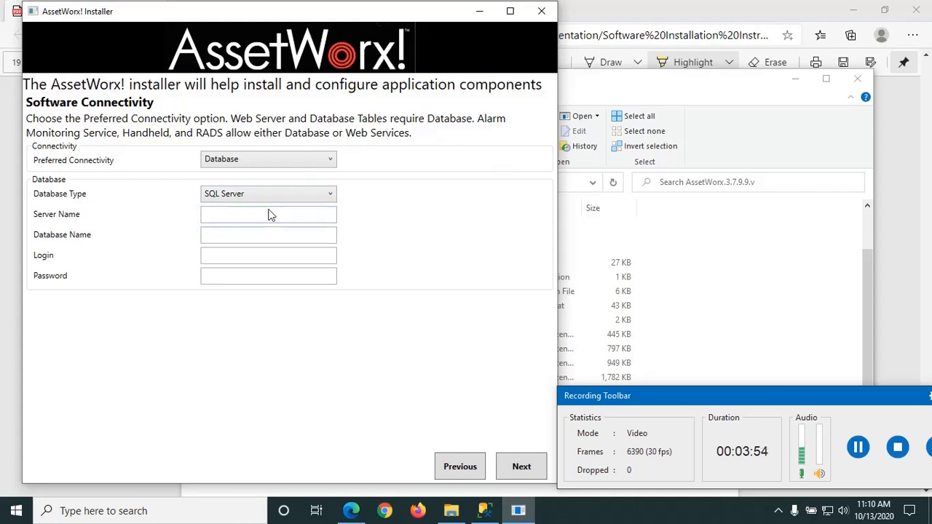
pyautogui.click(267, 219)
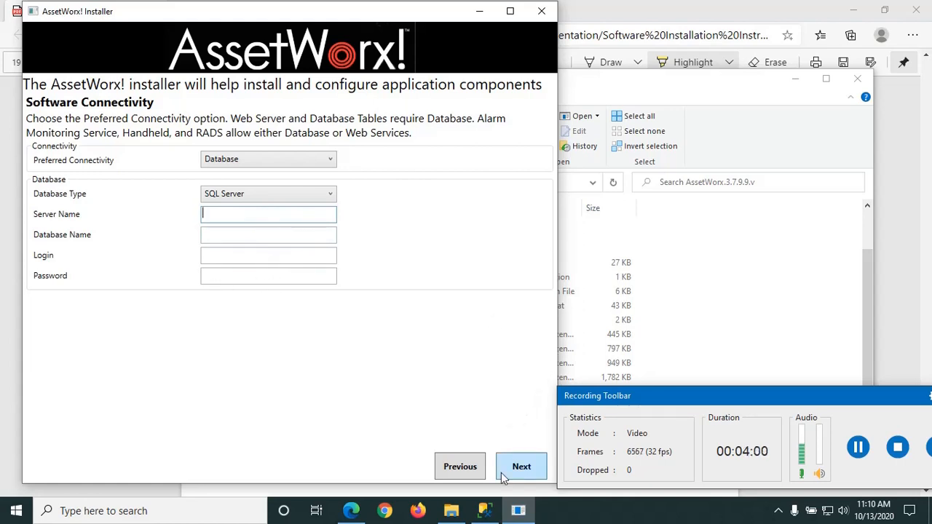
pyautogui.click(484, 511)
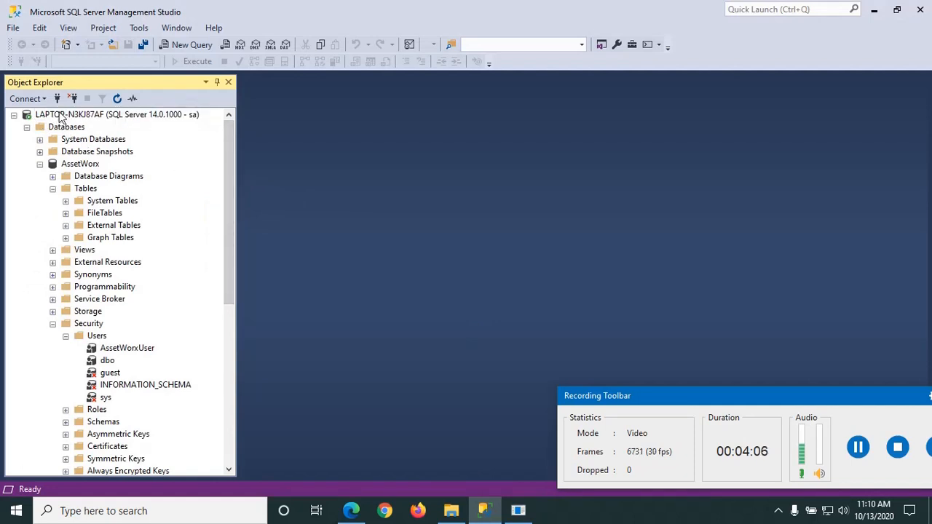
# Step: Copy the server name LAPTOP-N3KJ87AF from Server Properties and return to the installer
pyautogui.doubleClick(60, 115)
pyautogui.rightClick(60, 115)
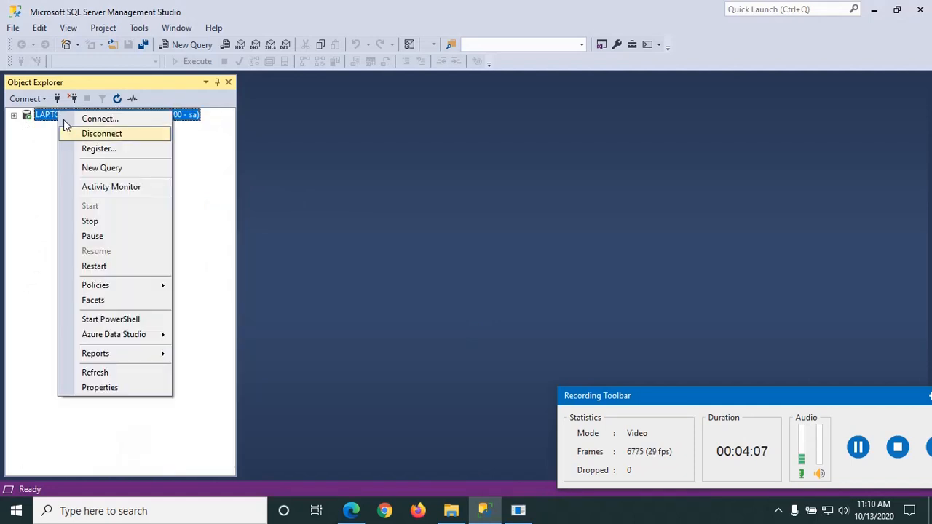
pyautogui.click(111, 387)
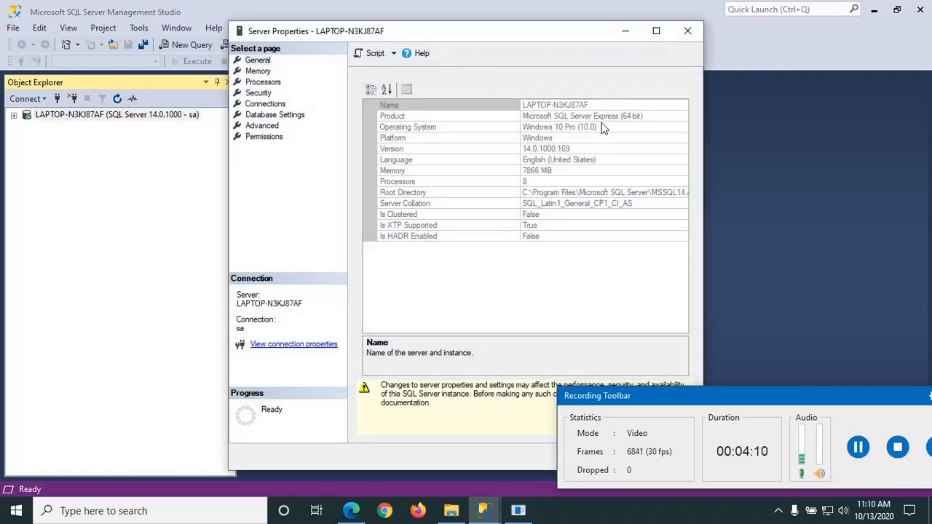
pyautogui.click(605, 107)
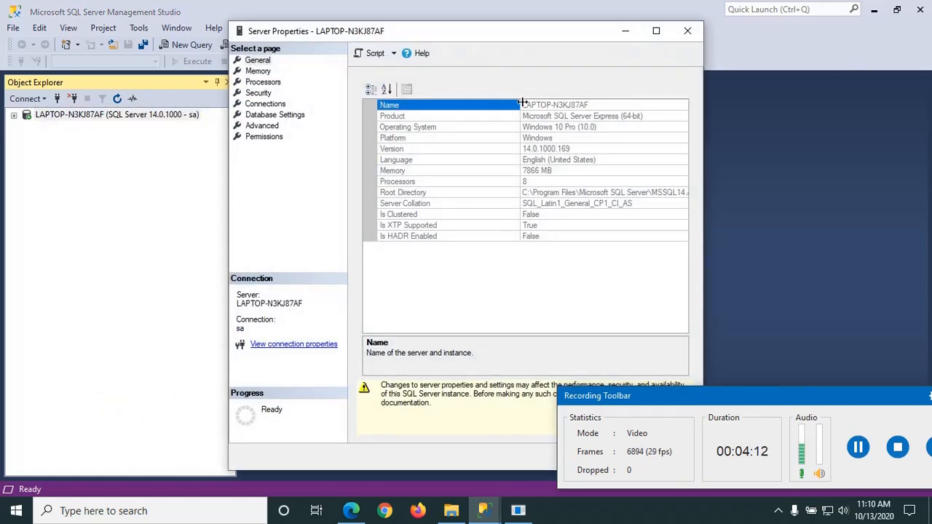
pyautogui.moveTo(523, 105); pyautogui.dragTo(586, 97)
pyautogui.hotkey('ctrl', 'c')
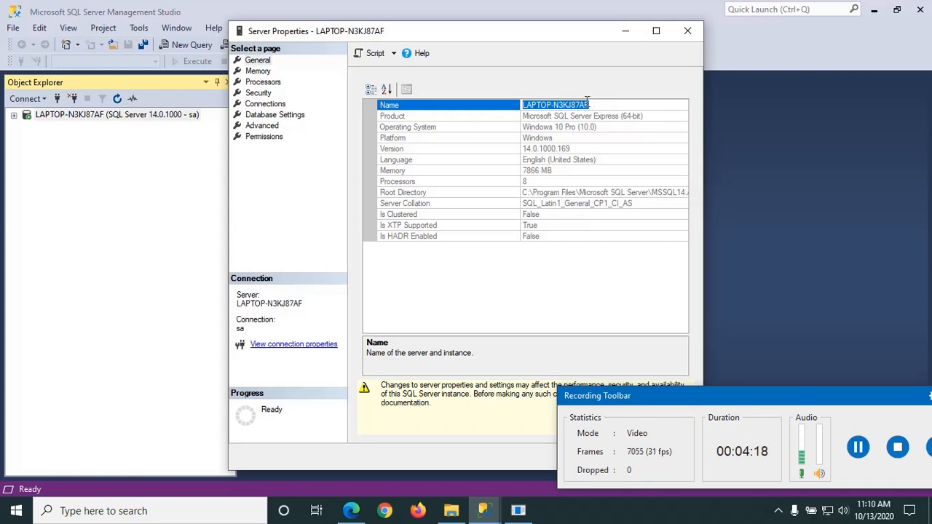
pyautogui.hotkey('alt', 'Tab')
pyautogui.click(577, 117)
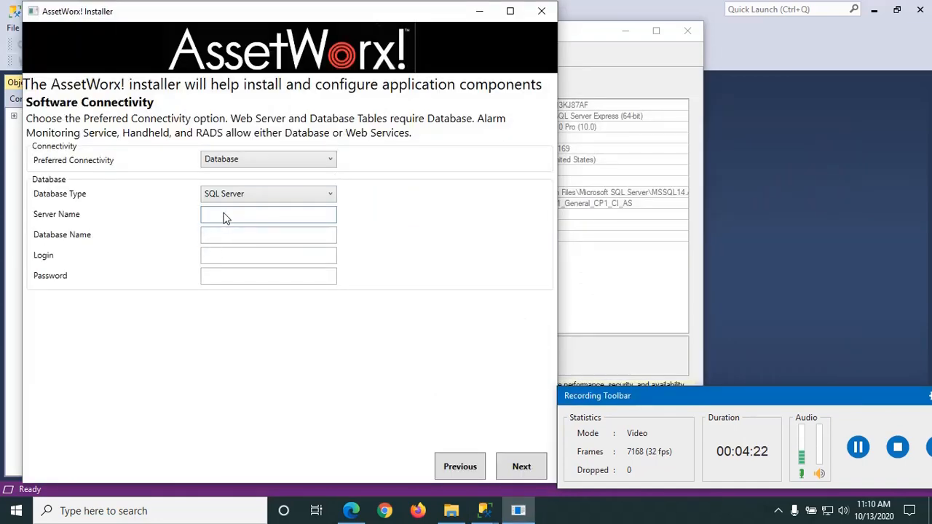
# Step: Paste LAPTOP-N3KJ87AF as the Server Name, close Server Properties, and re-expand the server tree
pyautogui.hotkey('ctrl', 'v')
pyautogui.click(624, 55)
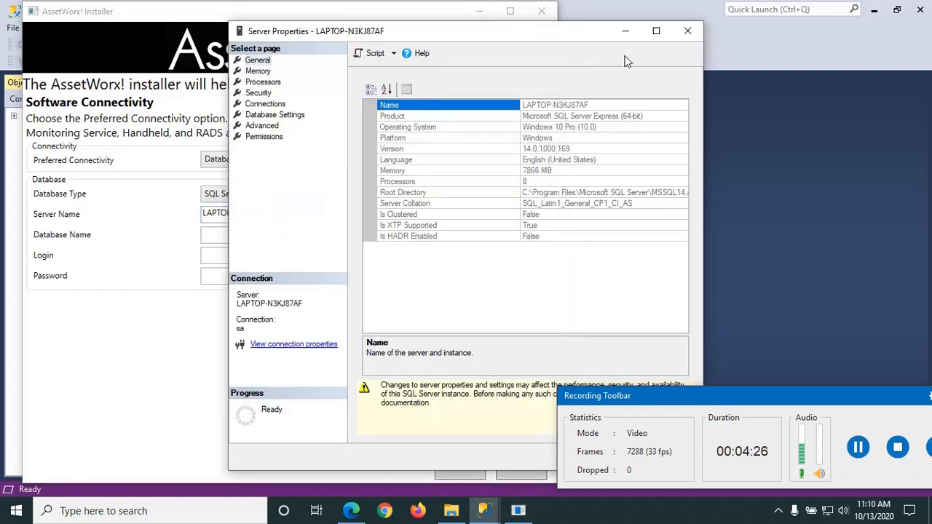
pyautogui.click(687, 30)
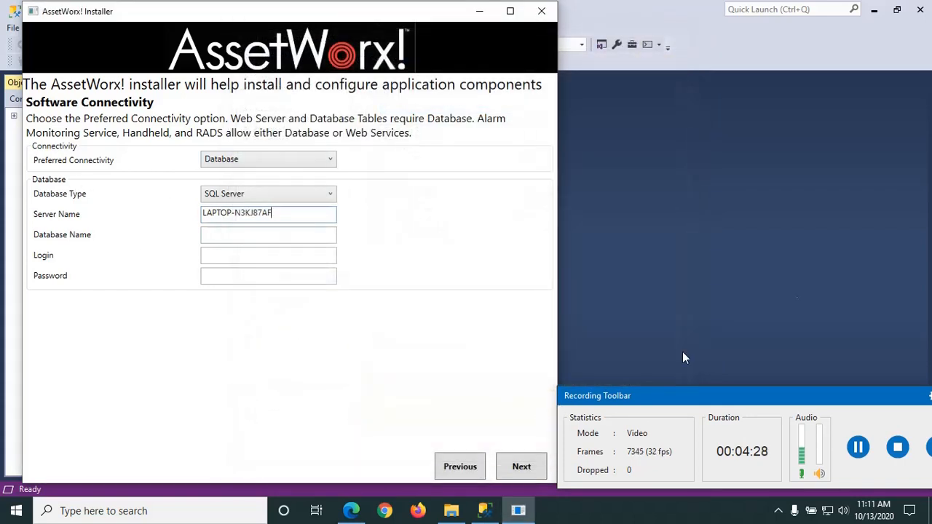
pyautogui.click(772, 261)
pyautogui.click(14, 115)
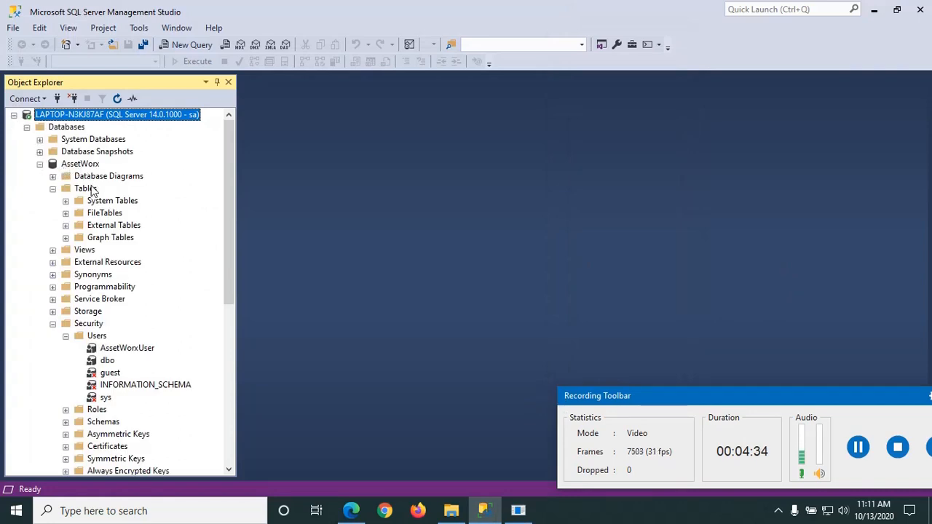
# Step: Enter AssetWorx as the Database Name in the installer
pyautogui.hotkey('alt', 'Tab')
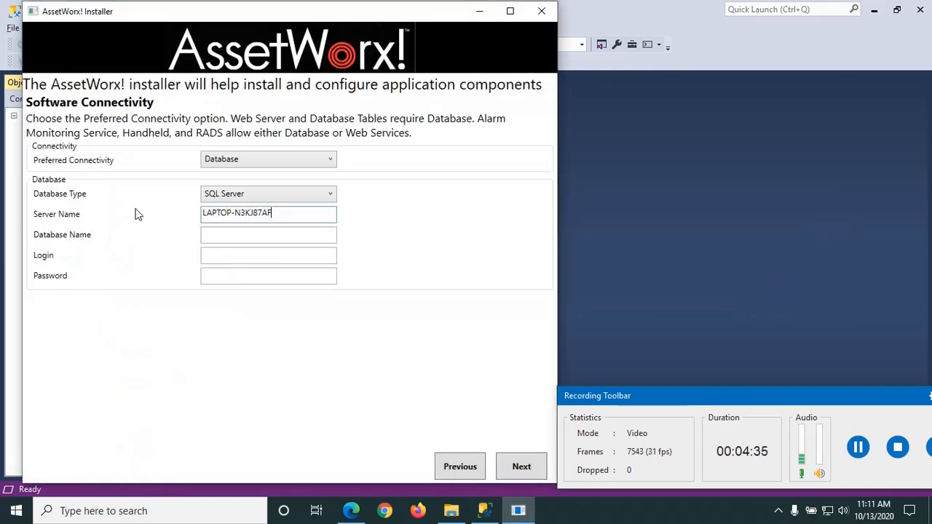
pyautogui.click(216, 236)
pyautogui.write('Asset')
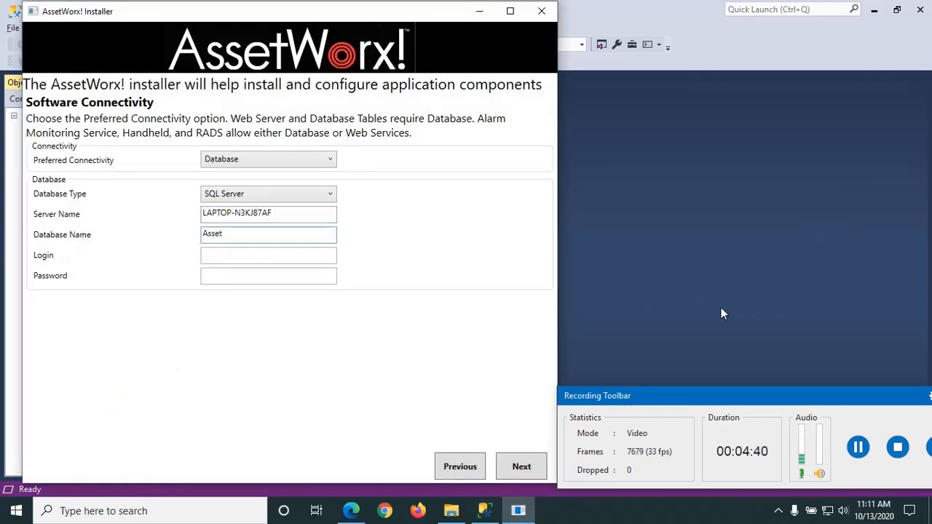
pyautogui.write('Worx')
# Step: Enter the database login and its password, correcting a typo in the login
pyautogui.click(251, 257)
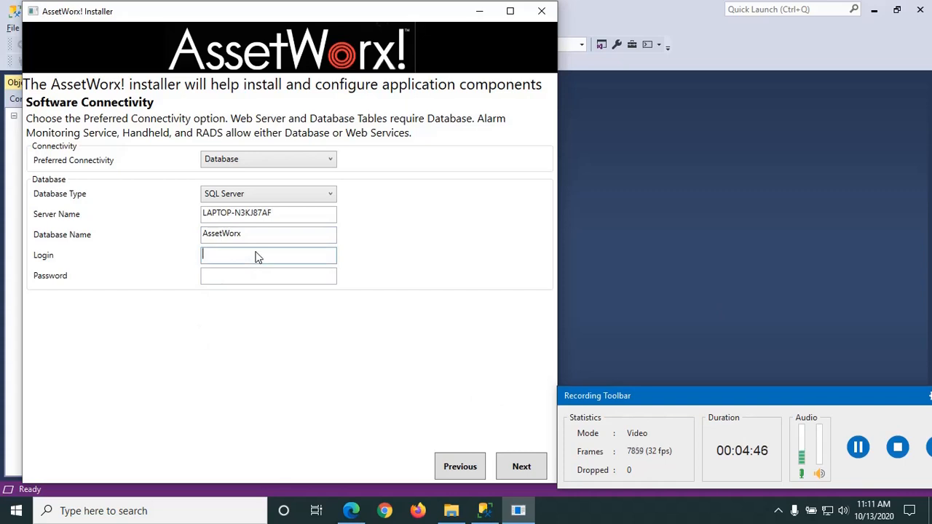
pyautogui.write('AssetWorxUs')
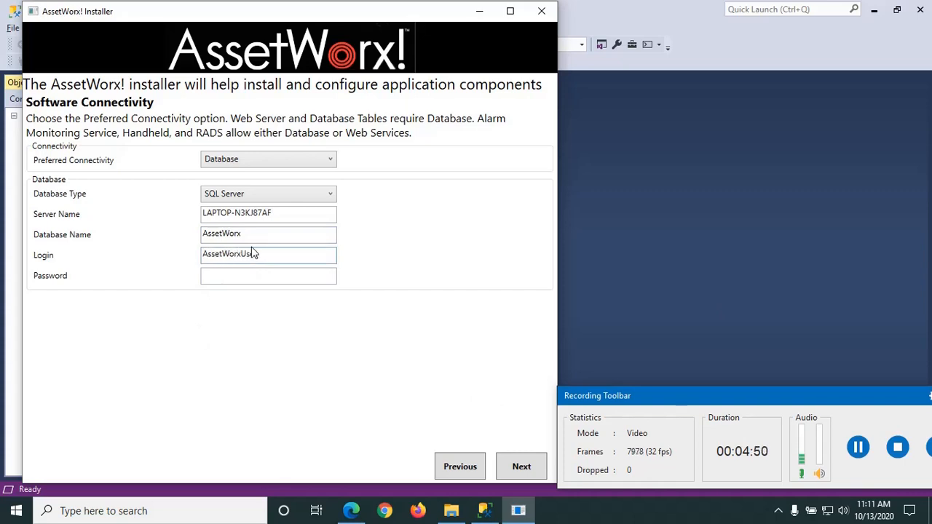
pyautogui.write('er')
pyautogui.click(244, 277)
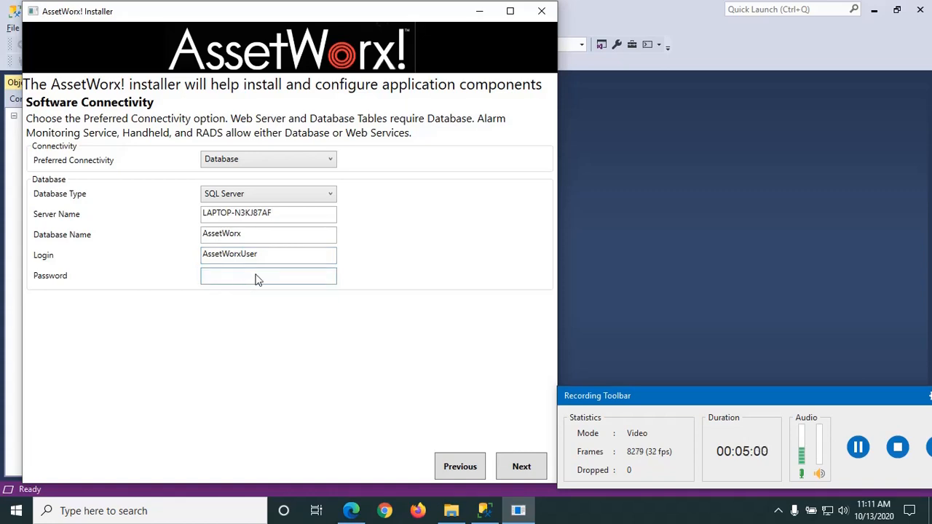
pyautogui.click(258, 263)
pyautogui.write('asse')
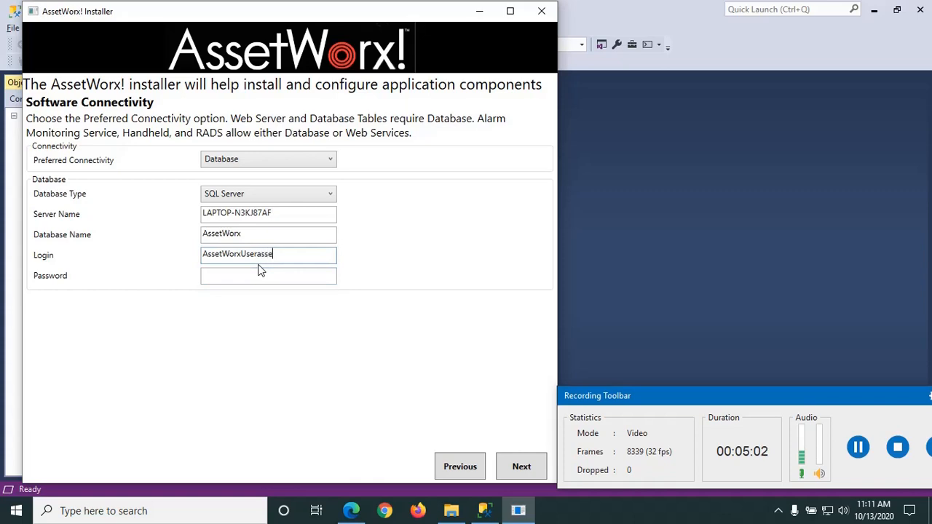
pyautogui.write('tworx')
pyautogui.press('BackSpace')
pyautogui.press('BackSpace')
pyautogui.press('BackSpace')
pyautogui.press('BackSpace')
pyautogui.press('BackSpace')
pyautogui.press('BackSpace')
pyautogui.press('BackSpace')
pyautogui.press('Tab')
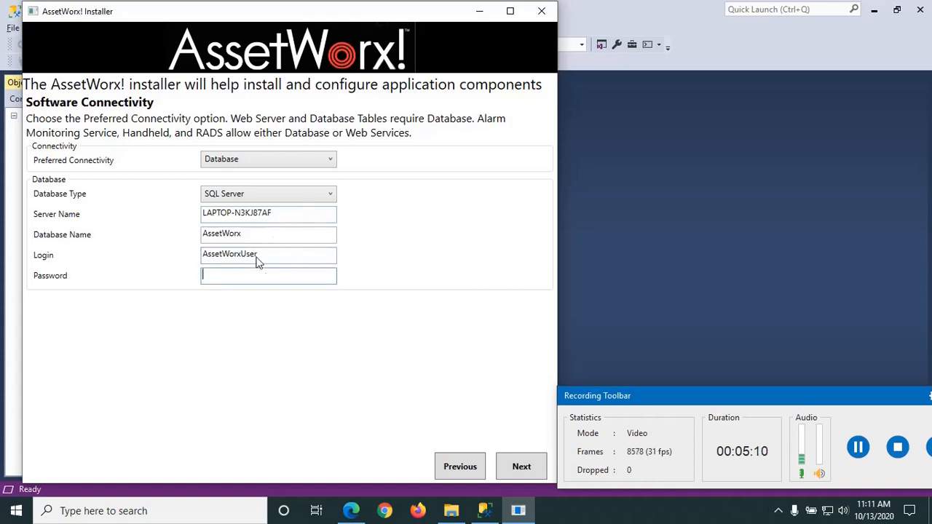
pyautogui.write('assetworx')
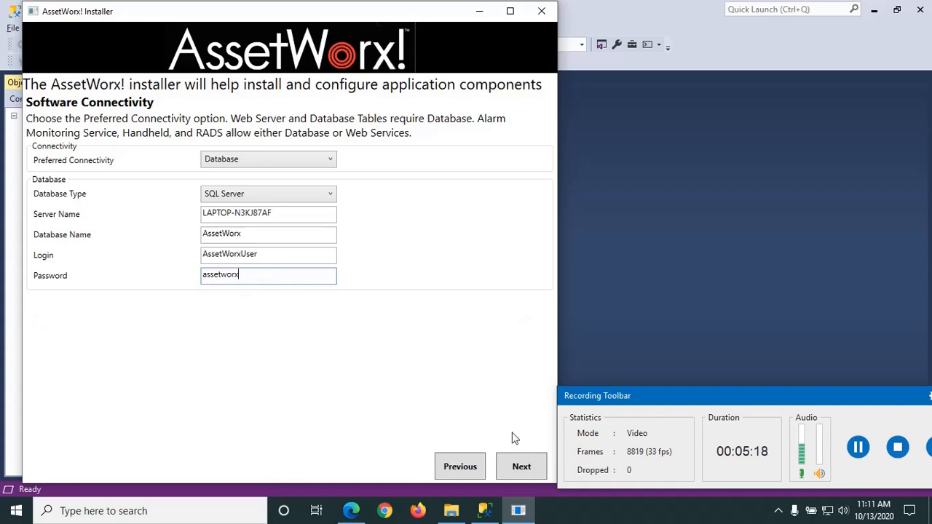
# Step: Install the database tables and acknowledge the 'Database Installed Successfully' message
pyautogui.click(522, 467)
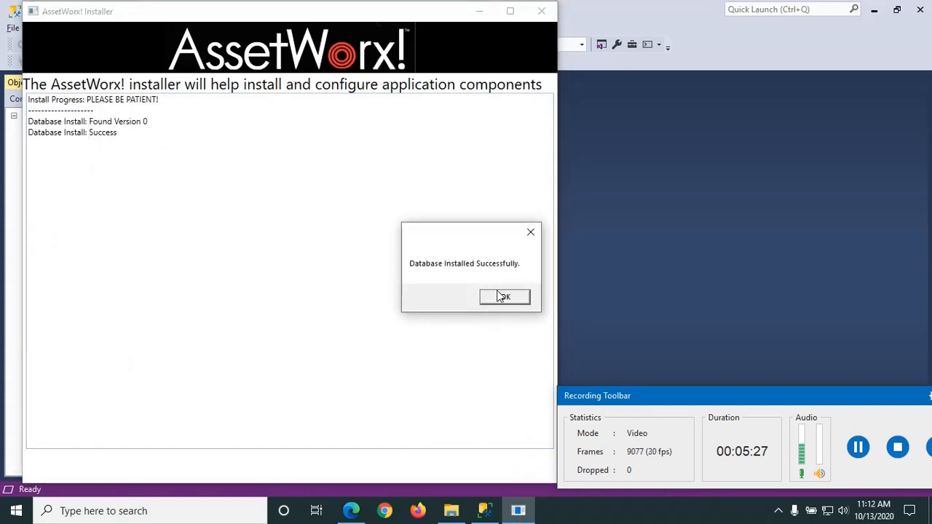
pyautogui.click(505, 298)
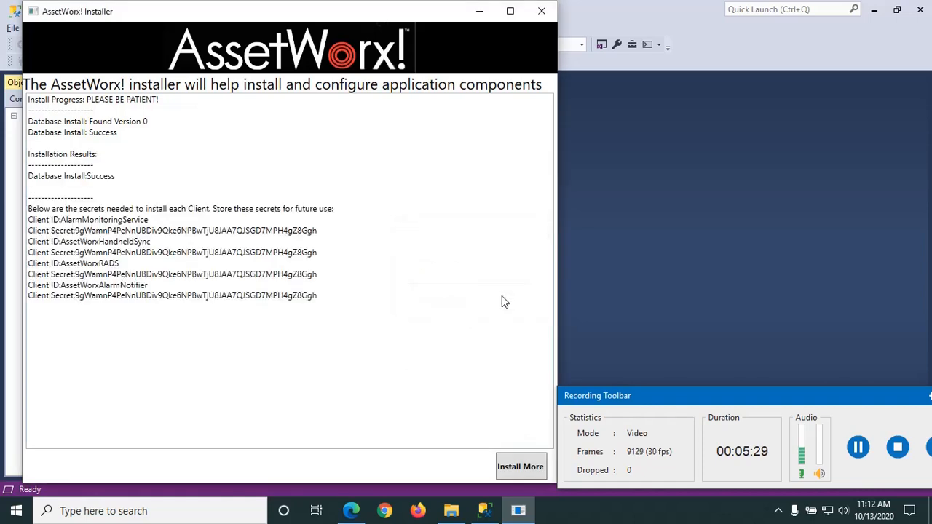
pyautogui.click(484, 511)
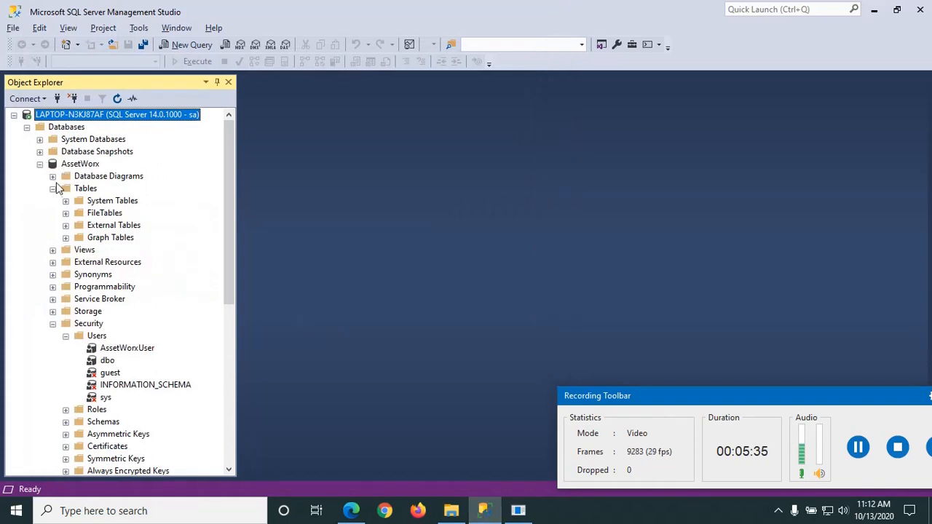
# Step: Refresh the AssetWorx database in Object Explorer to load the newly installed tables
pyautogui.click(54, 188)
pyautogui.click(54, 188)
pyautogui.click(83, 188)
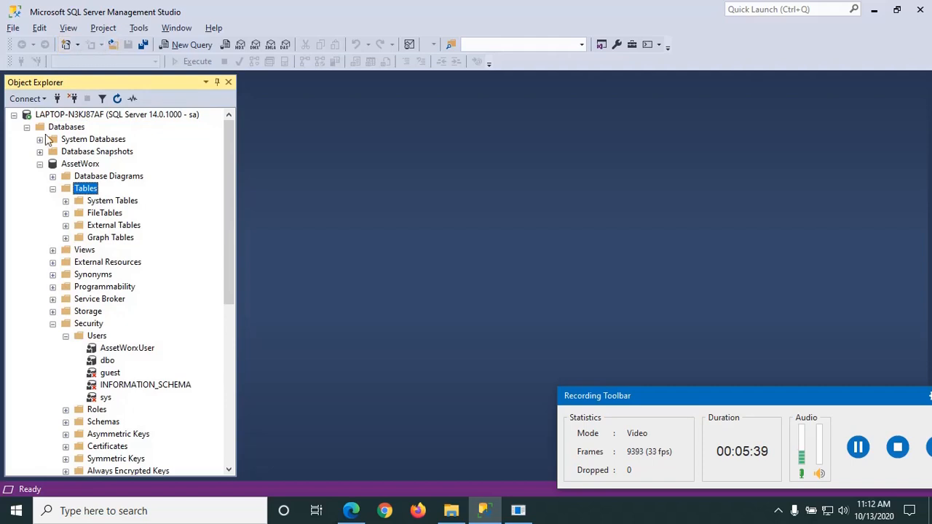
pyautogui.rightClick(73, 166)
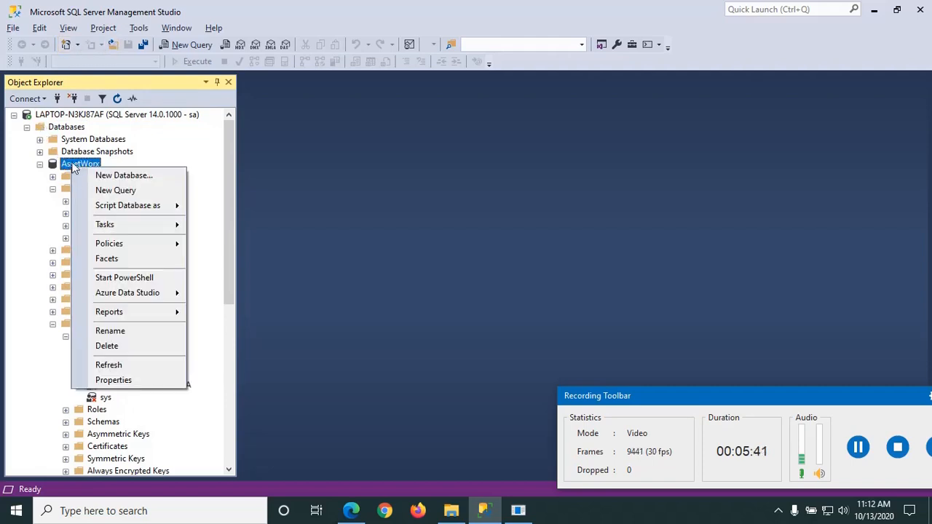
pyautogui.click(116, 365)
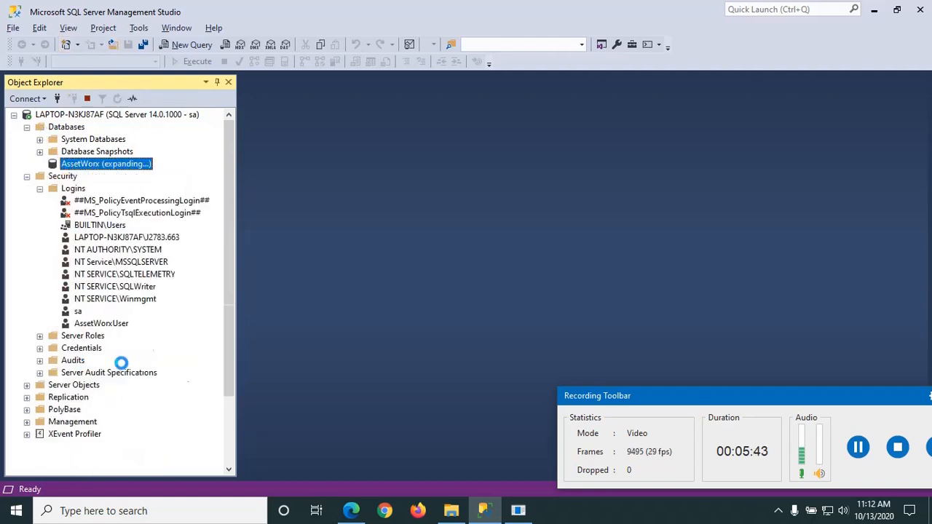
# Step: Expand Tables to inspect dbo.asset and dbo.location, then return to the installer
pyautogui.click(53, 189)
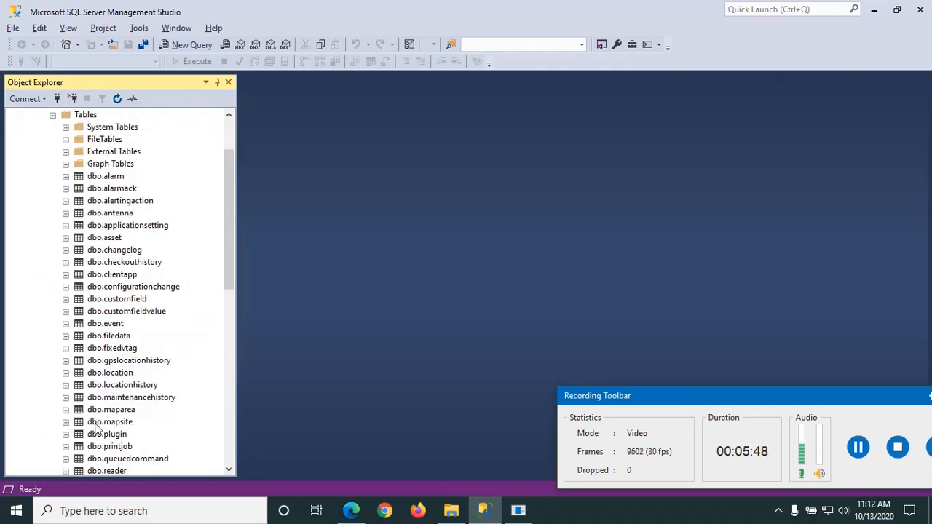
pyautogui.moveTo(229, 245); pyautogui.dragTo(248, 282)
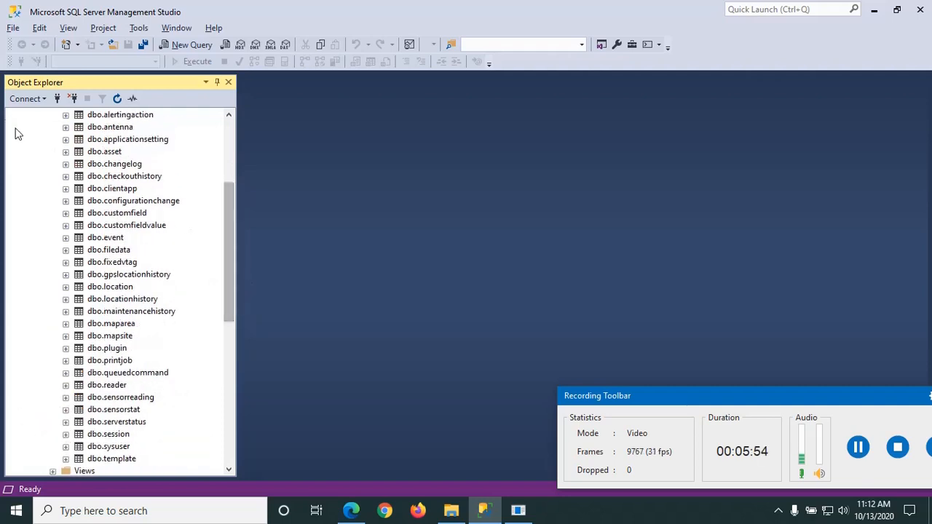
pyautogui.click(65, 152)
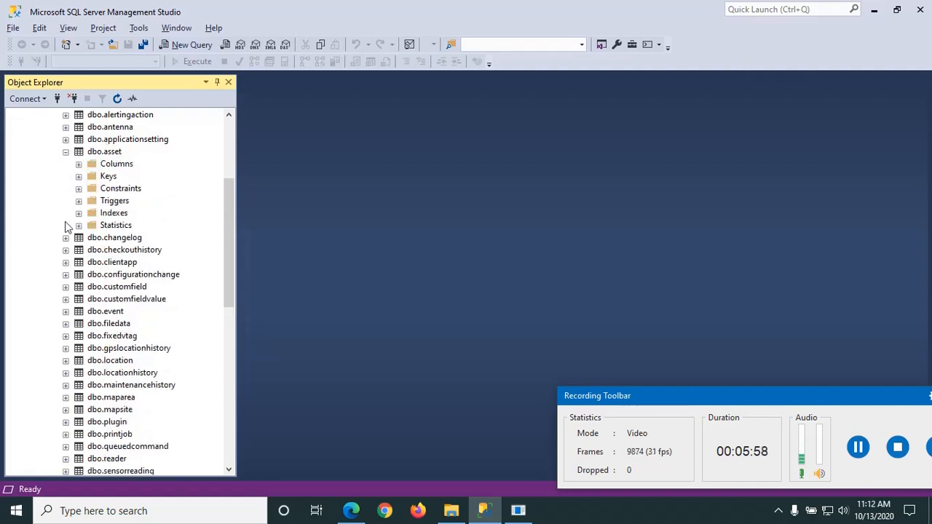
pyautogui.click(65, 360)
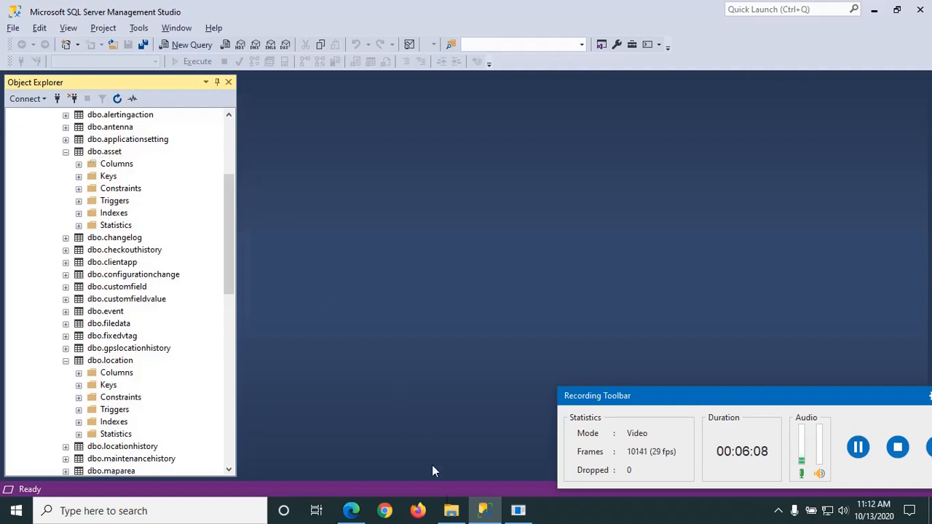
pyautogui.click(516, 514)
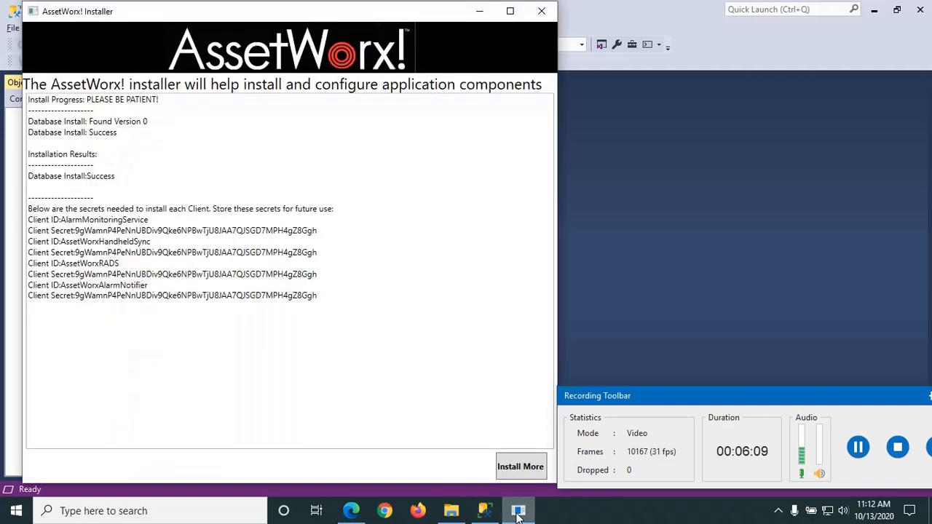
# Step: Start another install with Database Tables unchecked and only Web Server selected
pyautogui.click(521, 467)
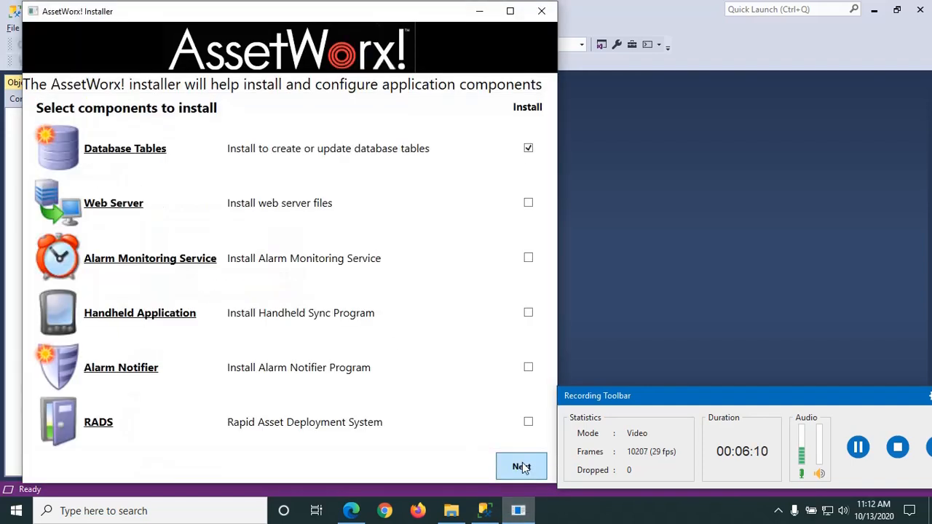
pyautogui.click(526, 148)
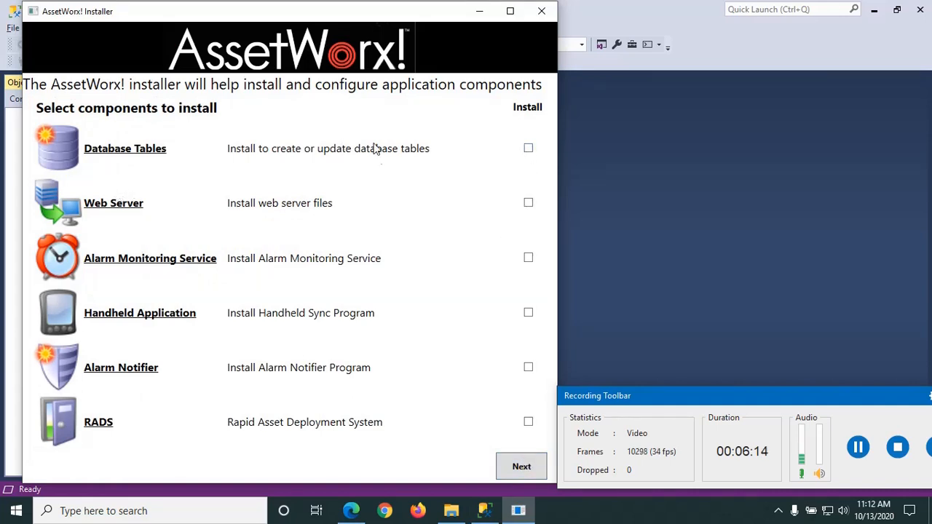
pyautogui.click(528, 204)
# Step: Accept the license and keep the existing database connection, leaving 'Configure IIS for me' selected
pyautogui.click(526, 473)
pyautogui.click(522, 471)
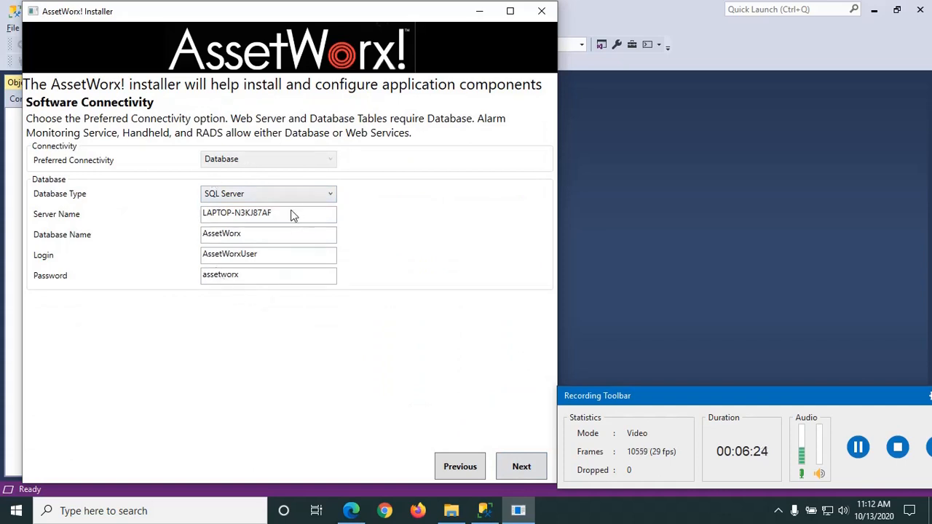
pyautogui.click(524, 470)
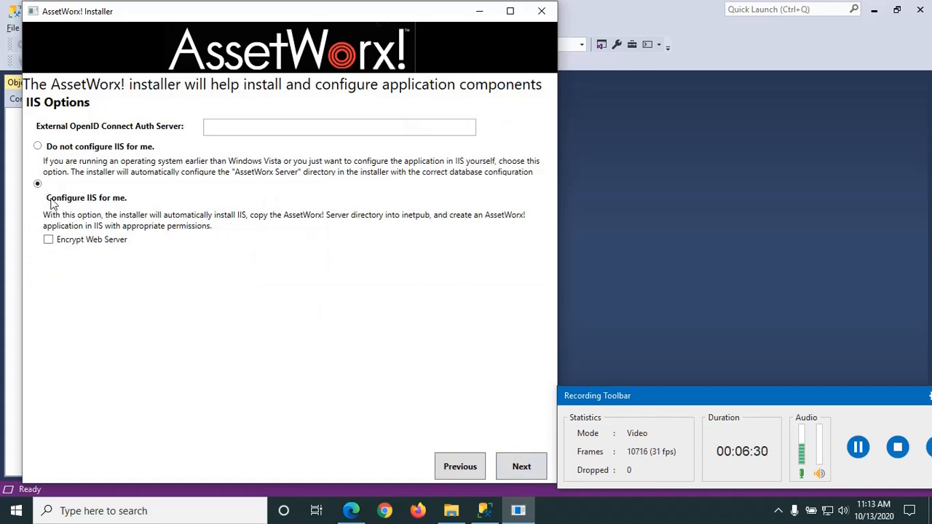
pyautogui.click(524, 470)
# Step: Launch the web server installation and let DISM enable IIS to 100% successfully
pyautogui.click(523, 470)
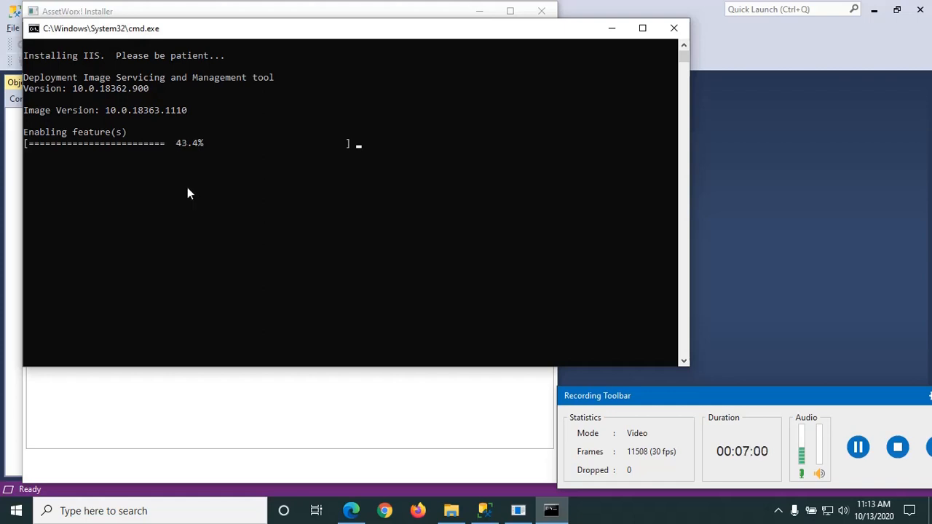
pyautogui.click(859, 449)
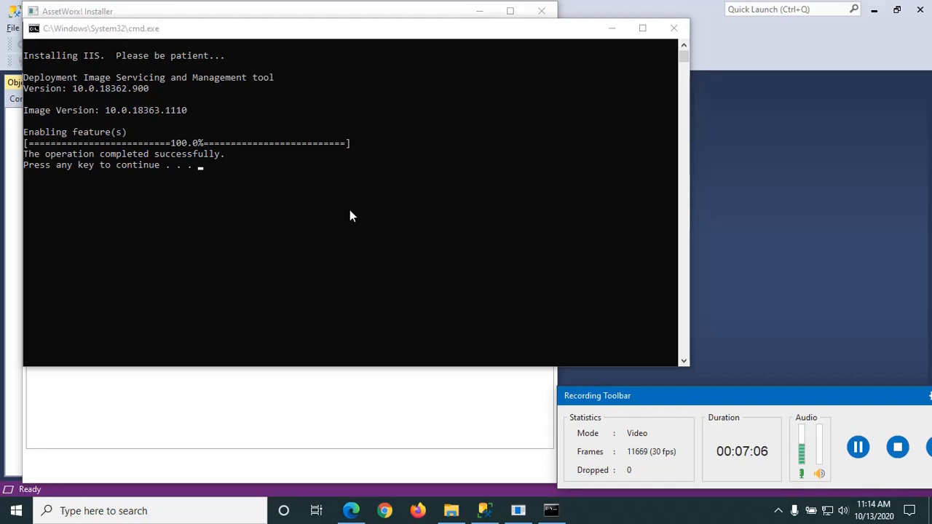
# Step: Close the finished IIS console so the installer continues to register the Asp.Net Core IIS Bundle
pyautogui.press('Return')
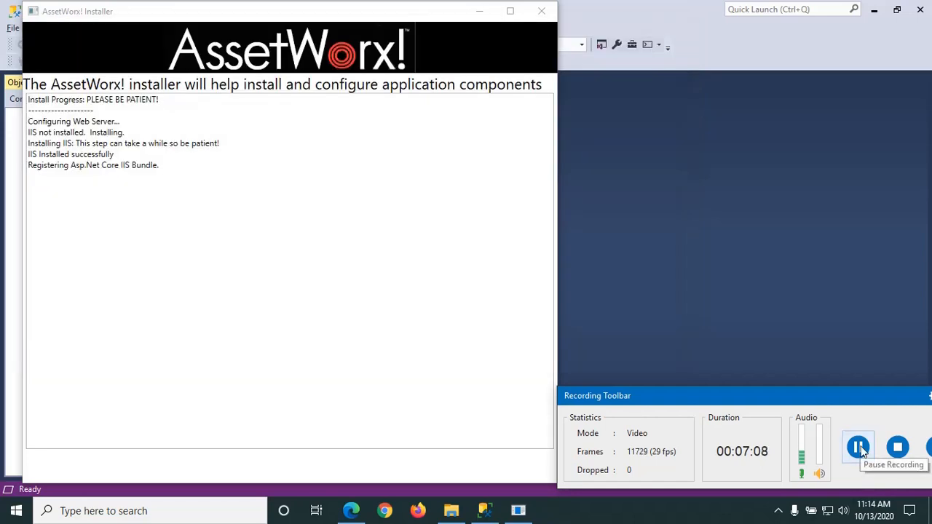